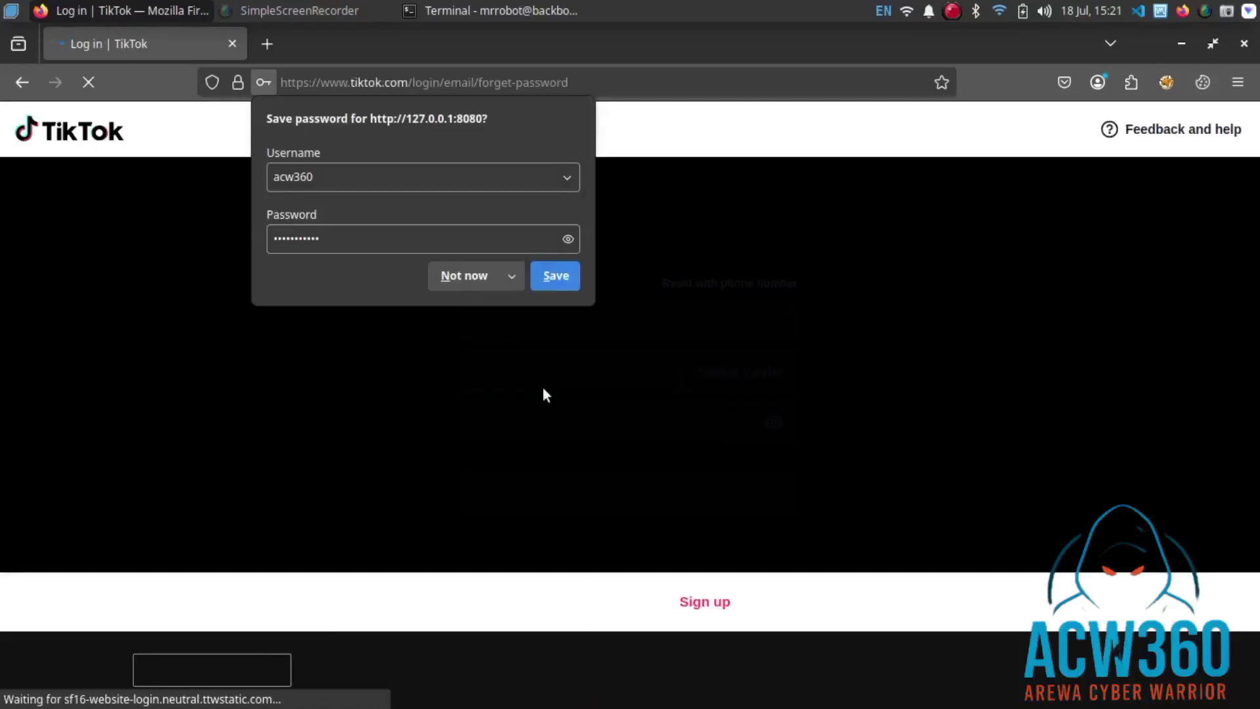
click(464, 276)
click(1178, 51)
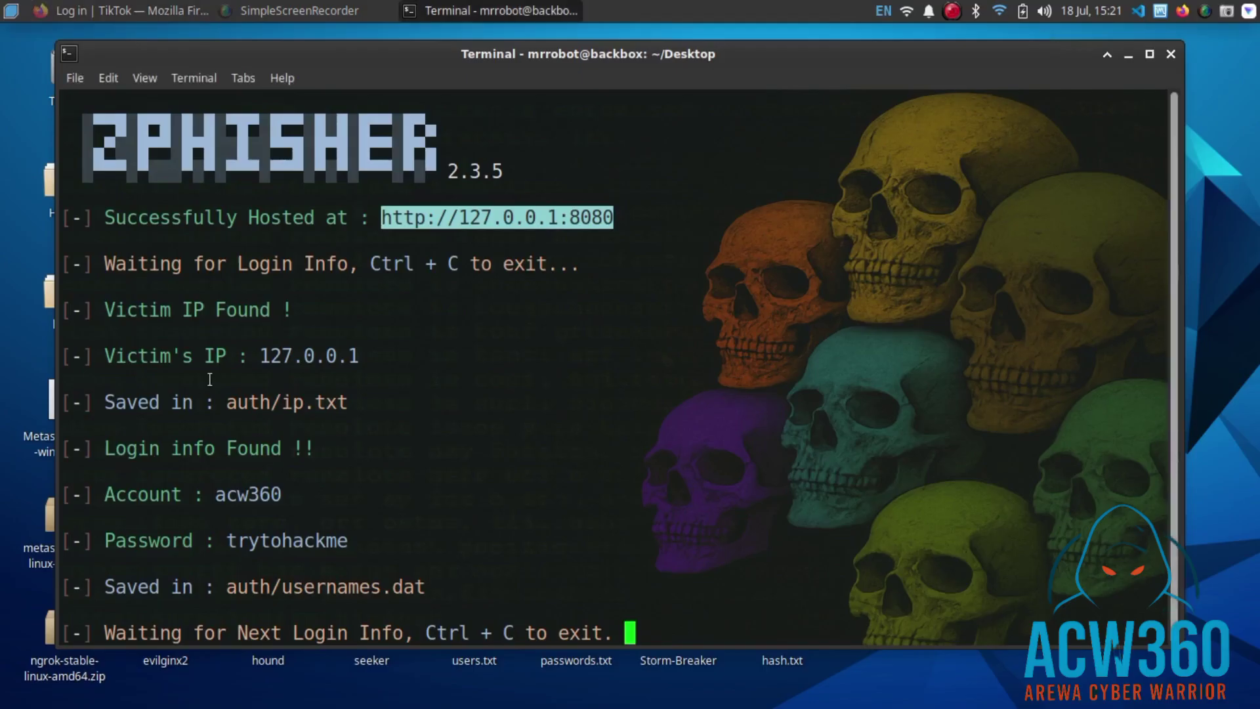
drag(215, 494, 282, 495)
drag(227, 540, 347, 540)
click(469, 575)
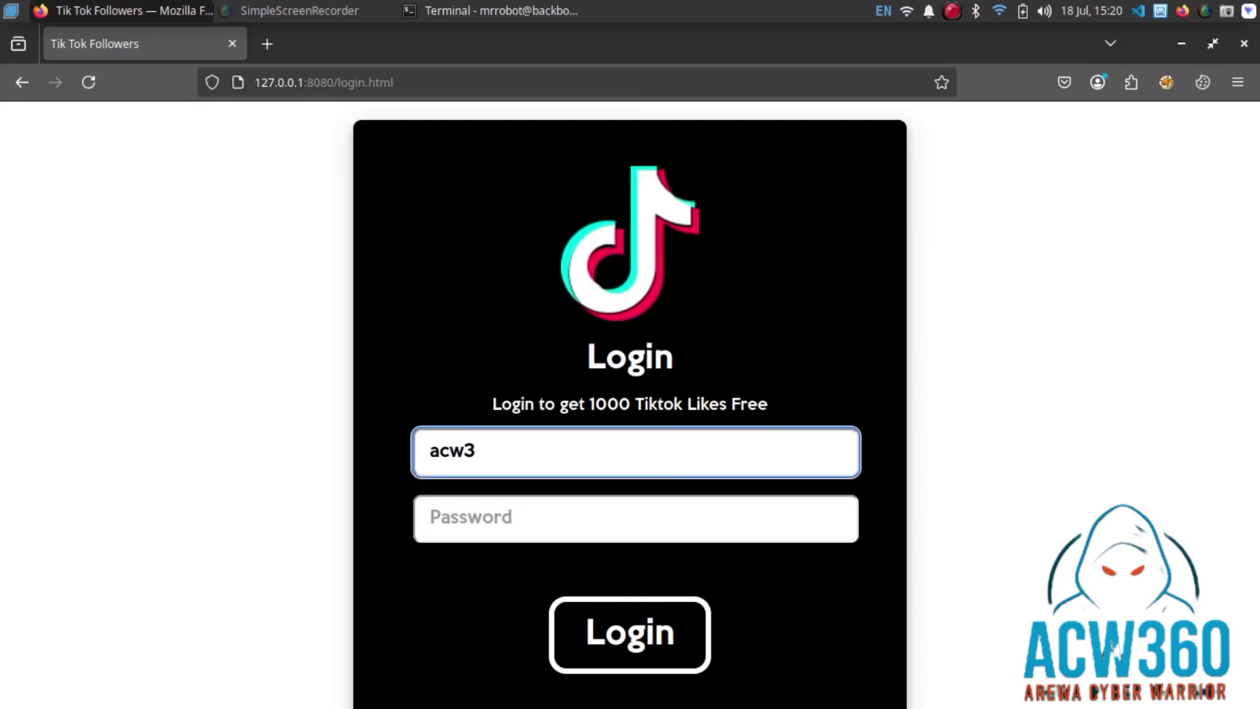
text(60)
- Log in as acw360 on the fake TikTok page, then minimize Firefox
key(Tab)
text(*****)
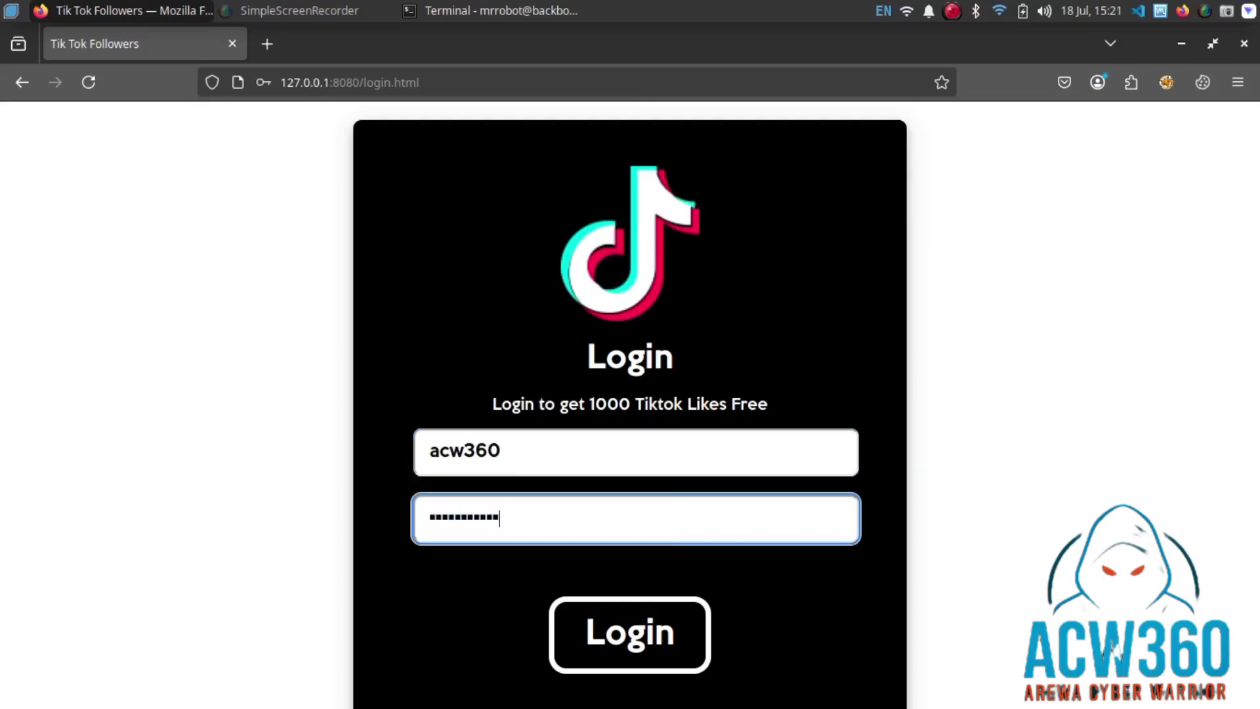
click(626, 638)
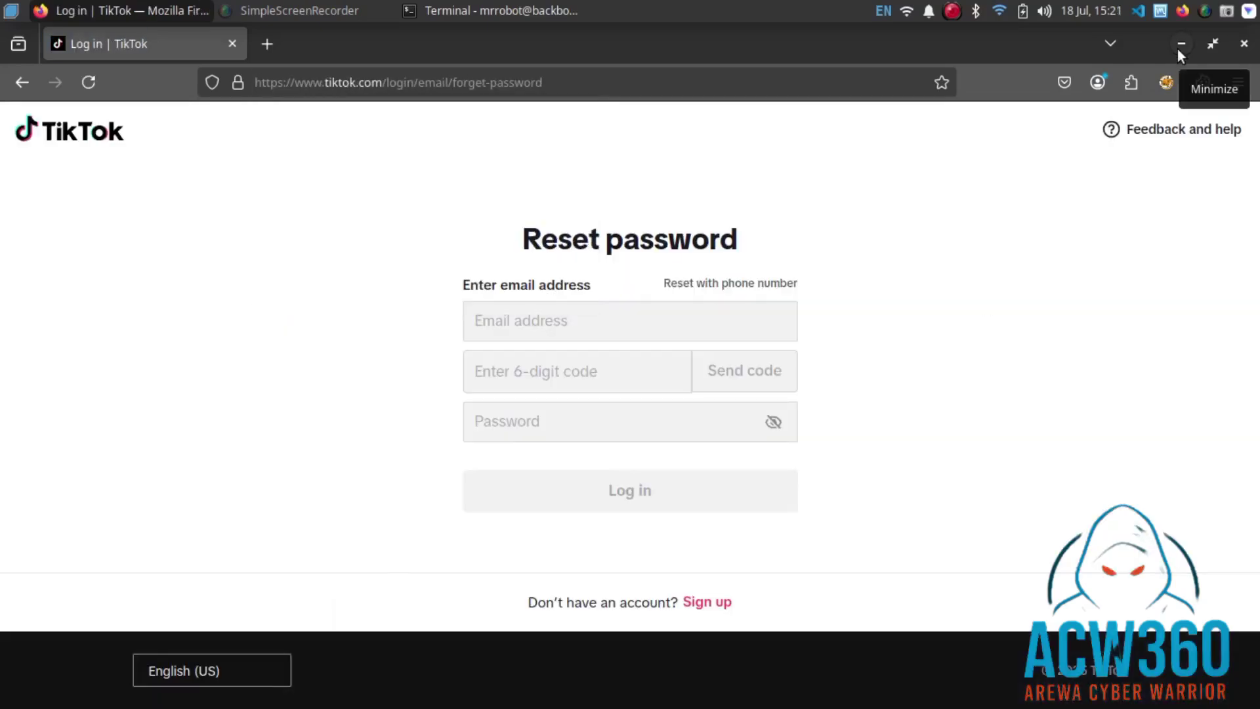
click(1180, 45)
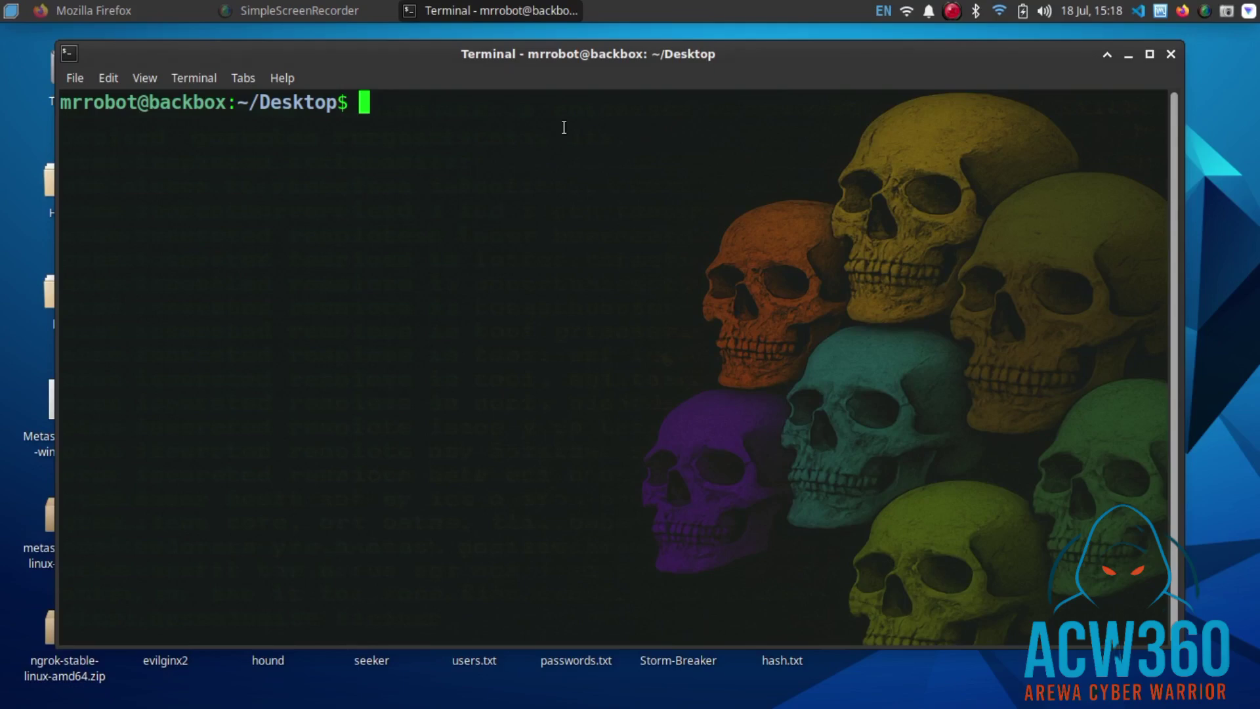
- Paste and run the git clone/cd/bash commands, then choose attack 10 (Tiktok)
text(git clone https://github.com/htr-tech/zphisher.git cd zphisher bash zphisher.sh)
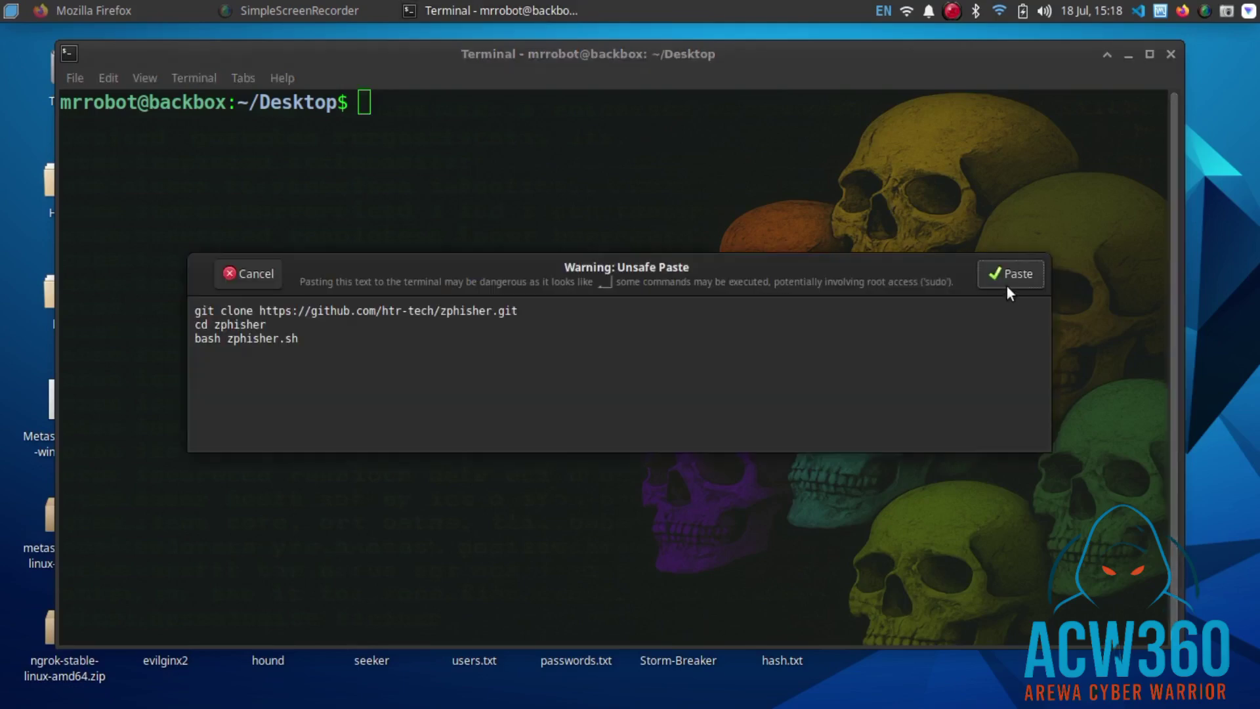
click(1007, 280)
key(Return)
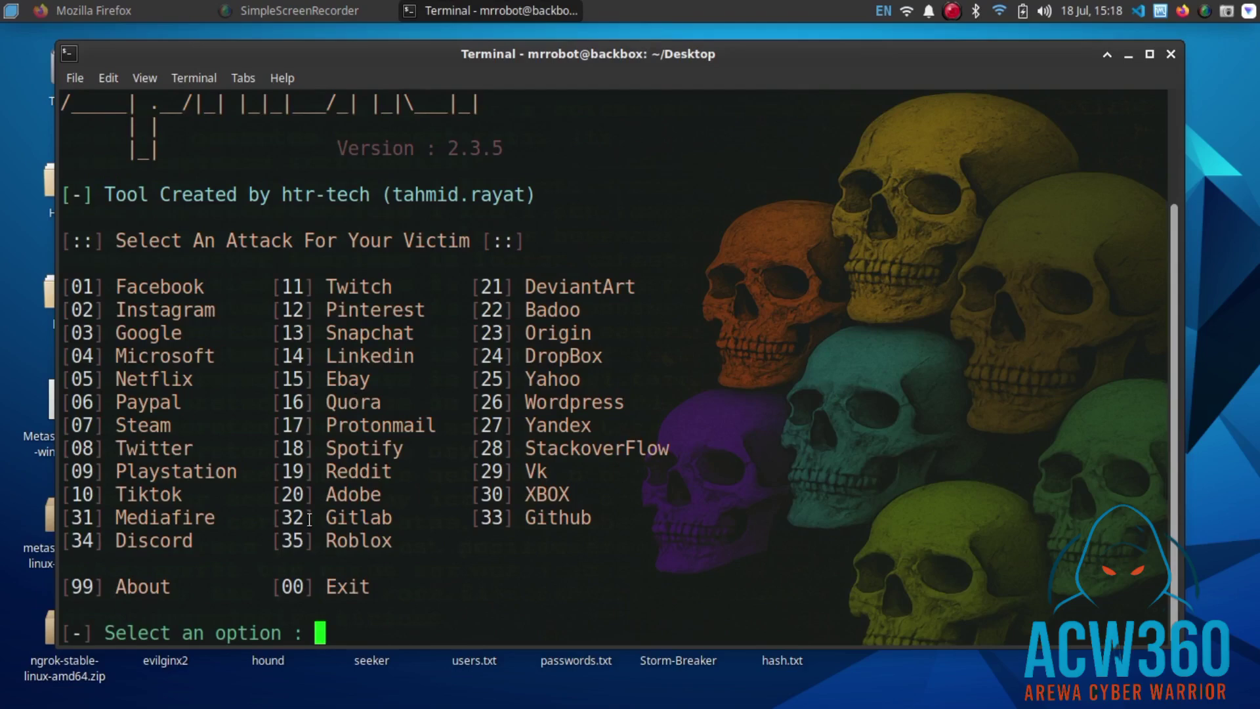
text(10)
key(Return)
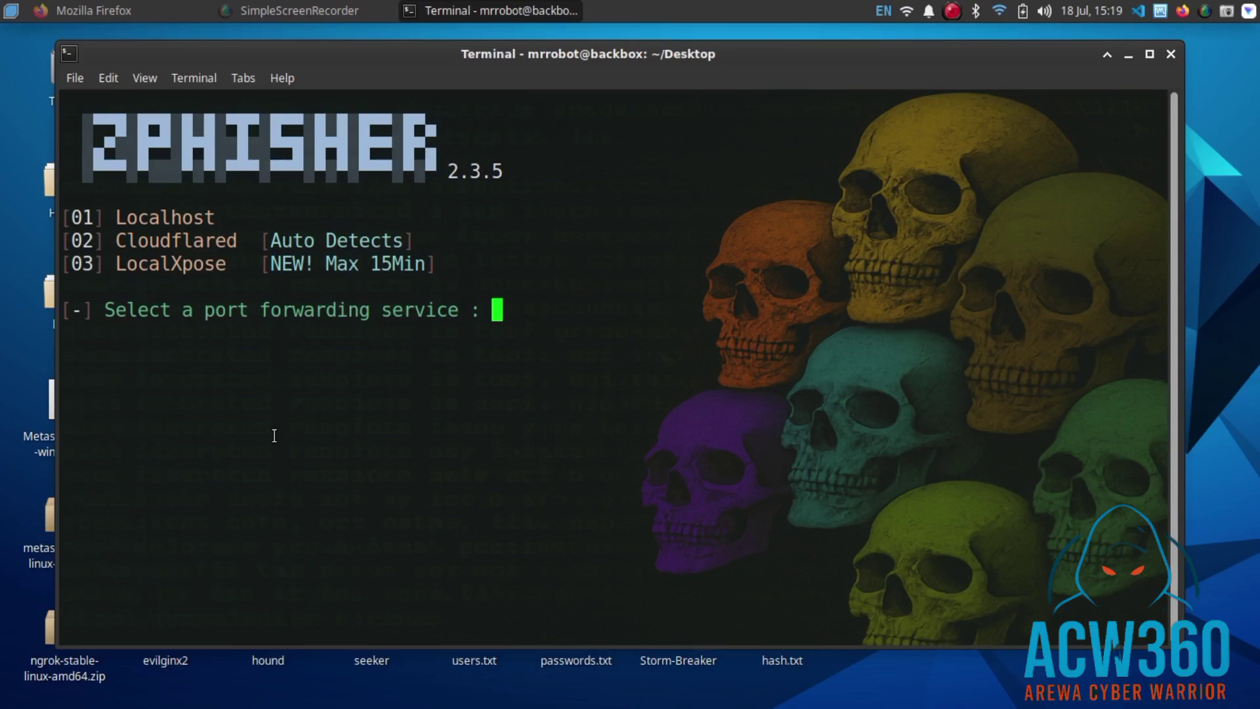
text(1)
key(Return)
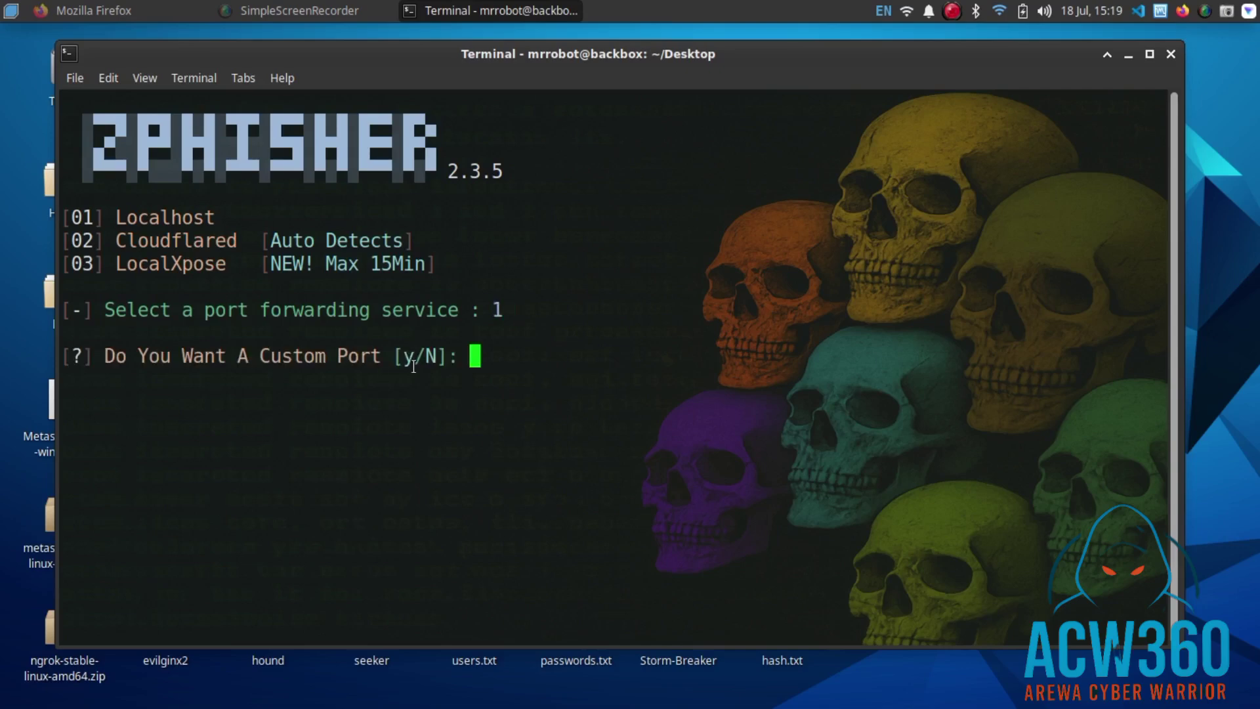
text(n)
key(Return)
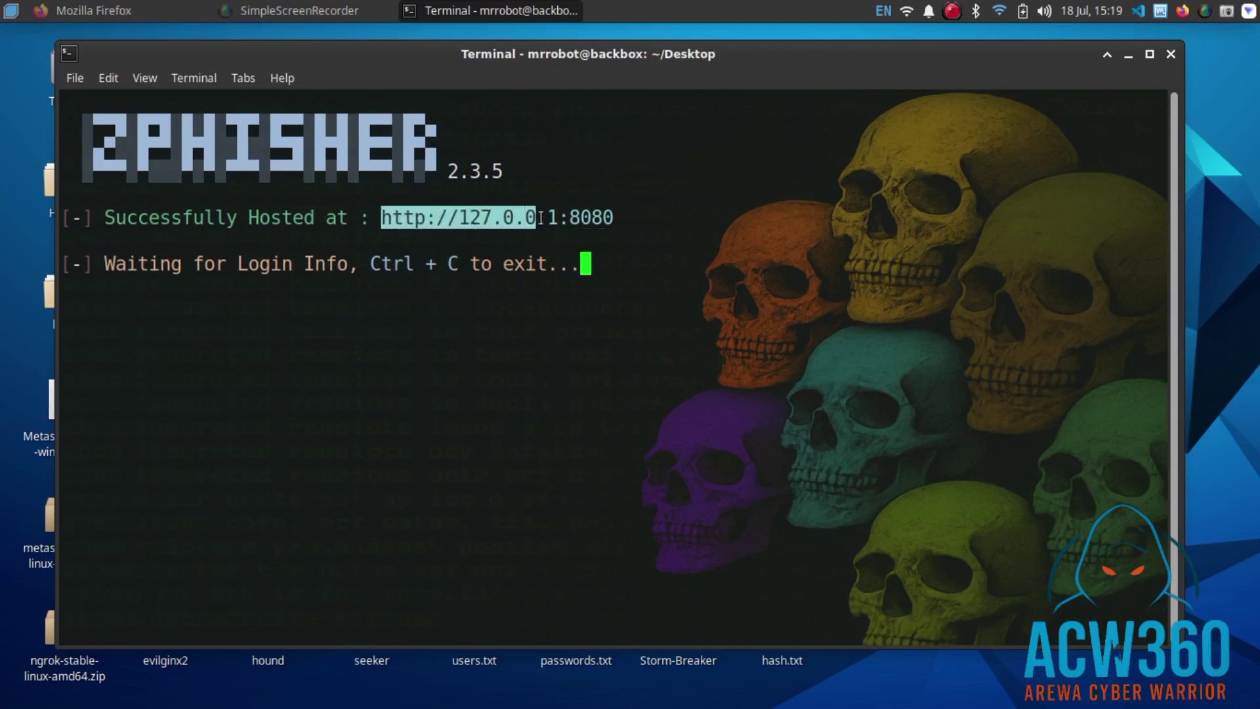
drag(375, 218, 616, 216)
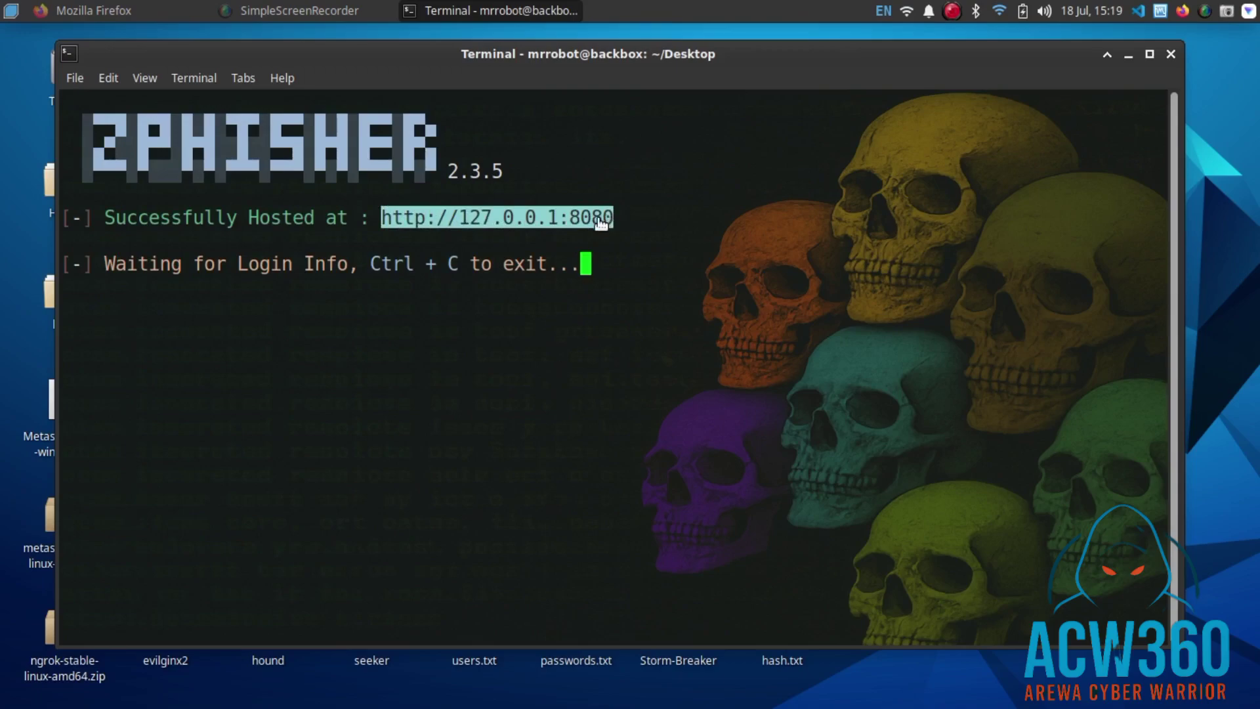
right_click(597, 219)
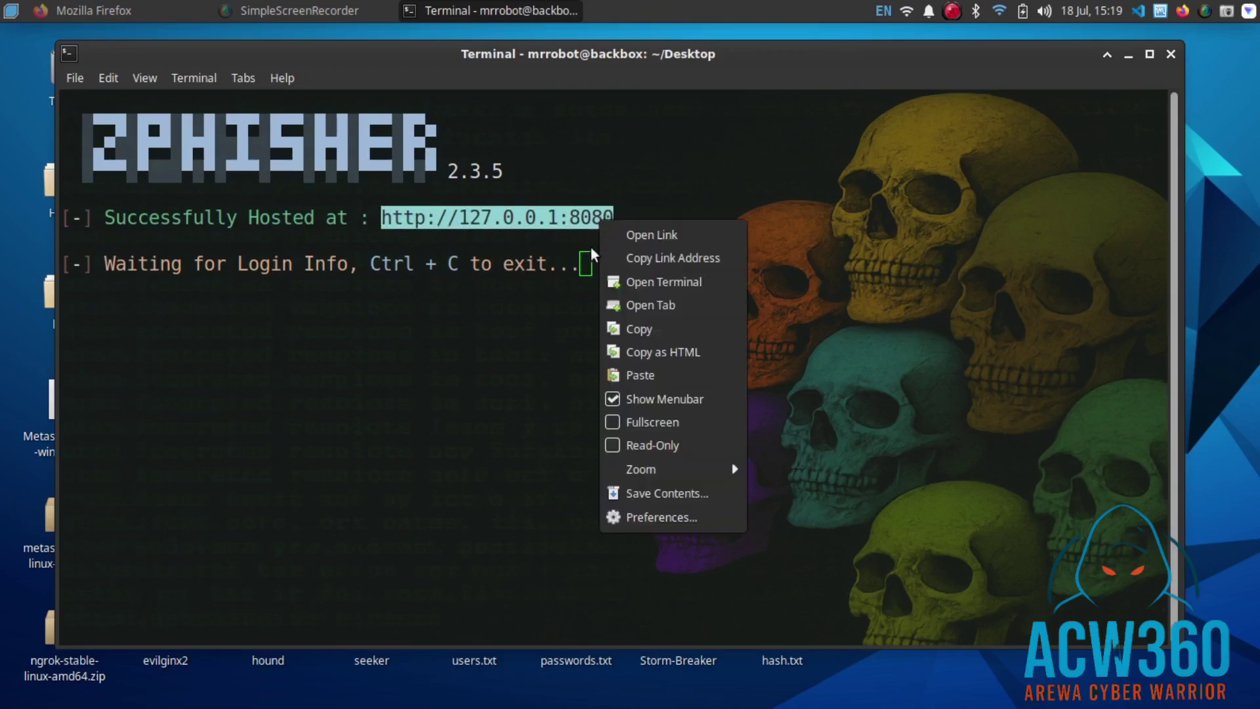
click(645, 332)
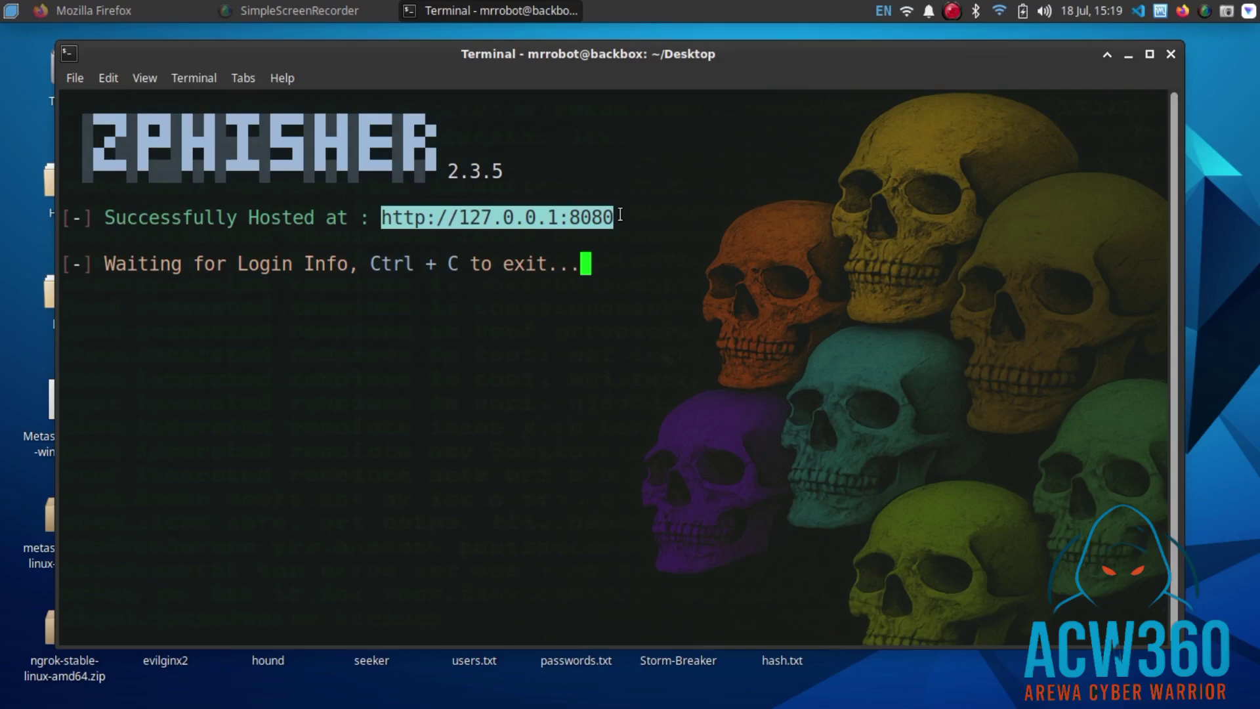
- Load the copied localhost phishing address in Firefox
click(116, 9)
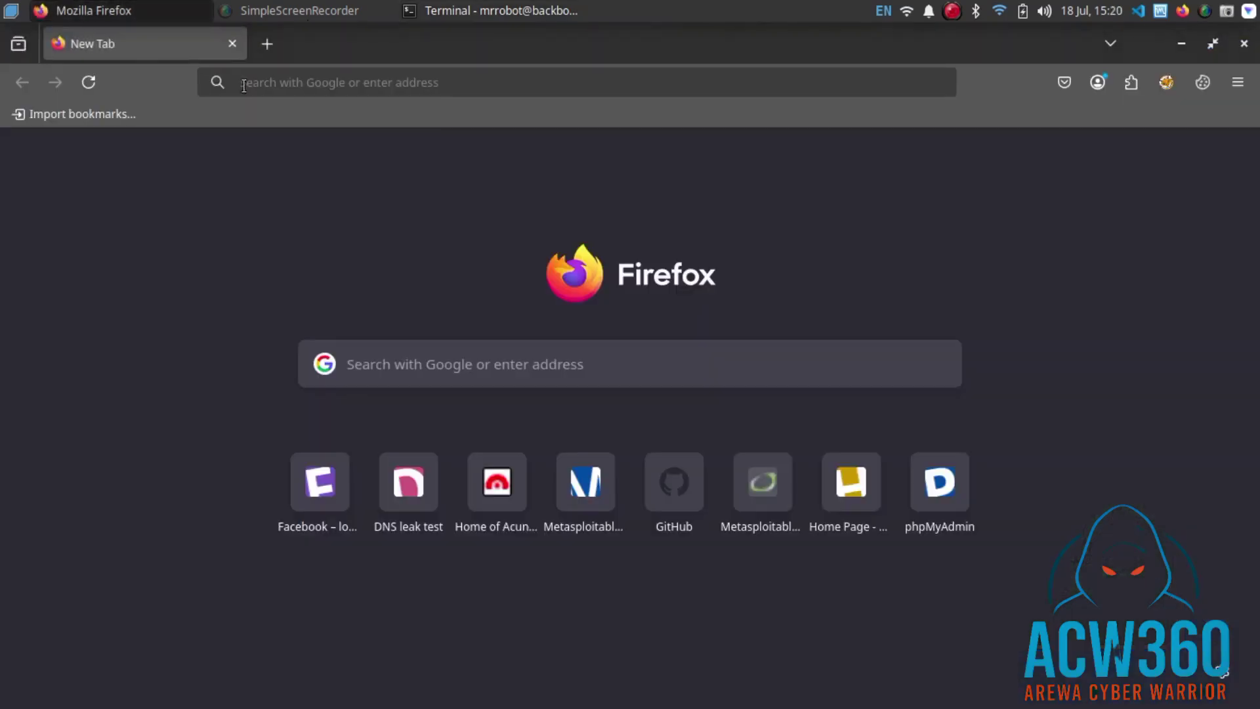
click(290, 81)
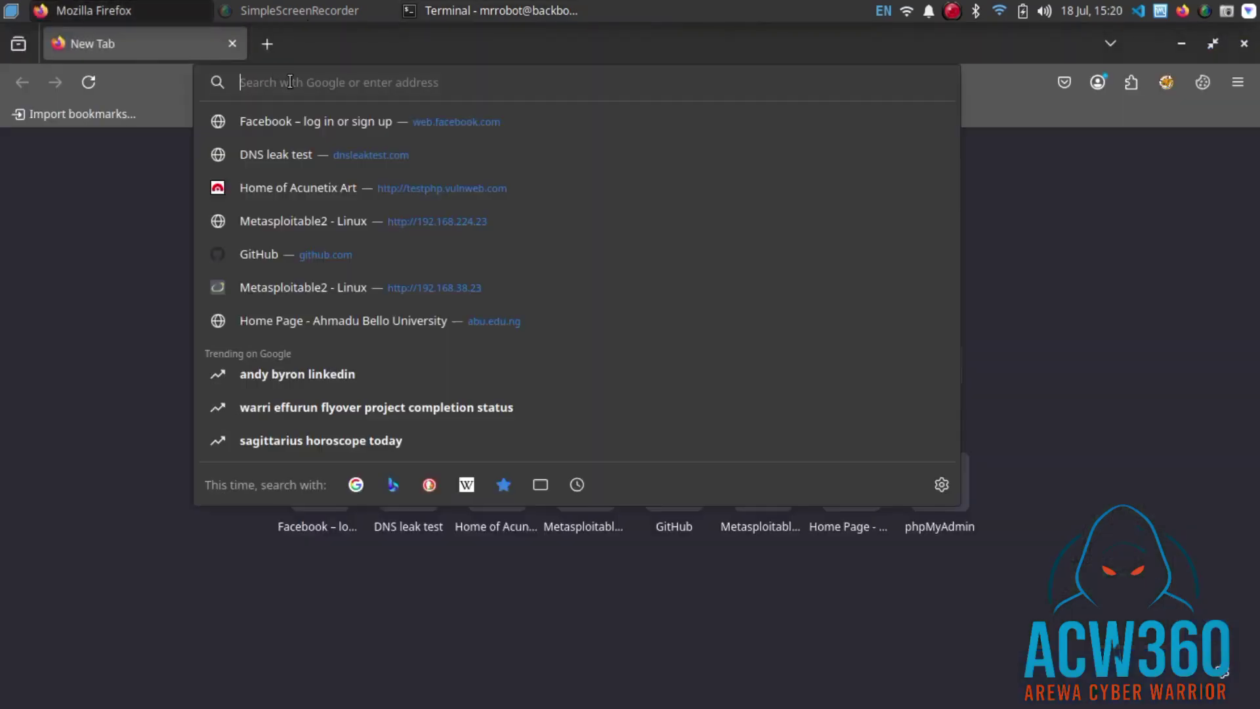
text(http://127.0.0.1:8080)
key(Return)
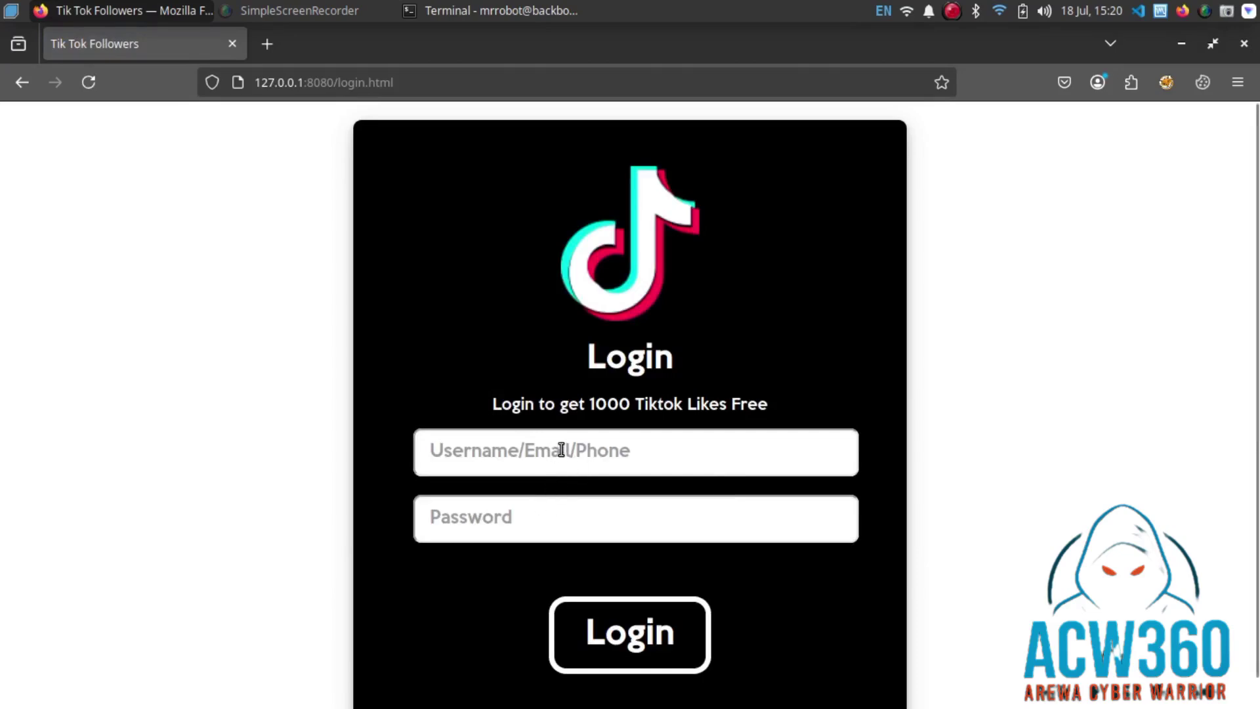
- Log in as acw360 with a password, decline saving it, and minimize Firefox
click(560, 455)
text(ac2)
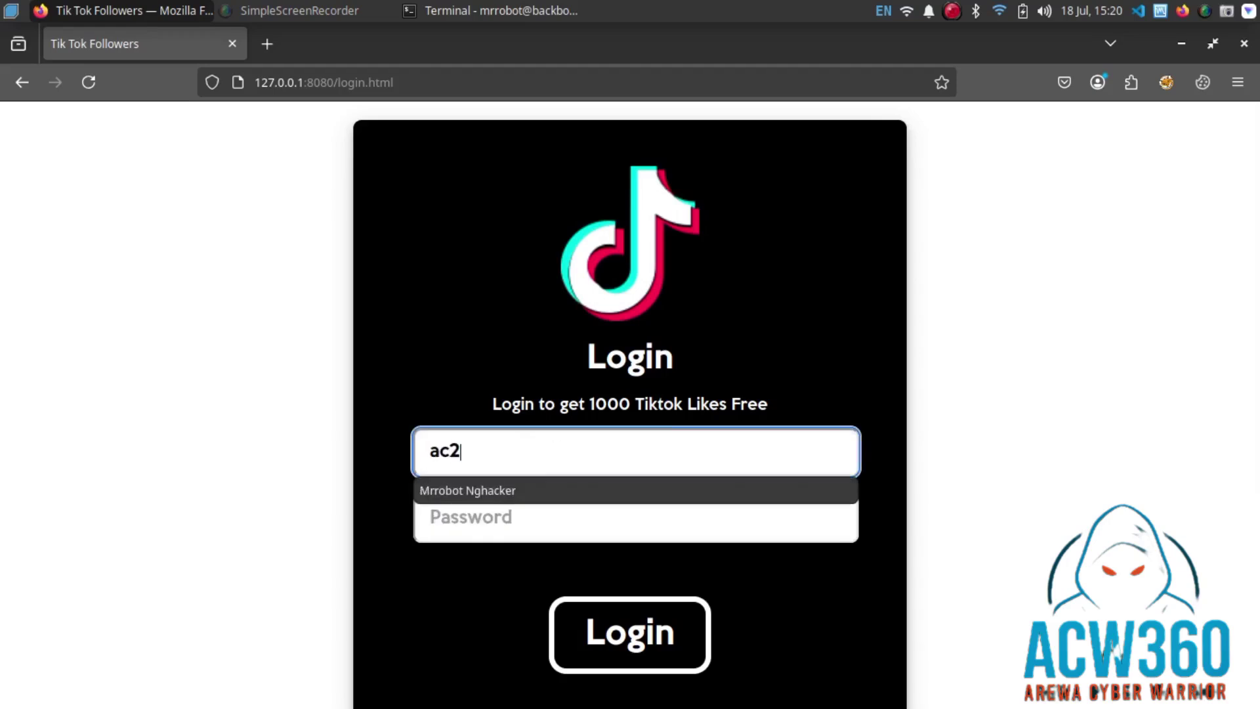
key(BackSpace)
text(3)
key(BackSpace)
text(w3)
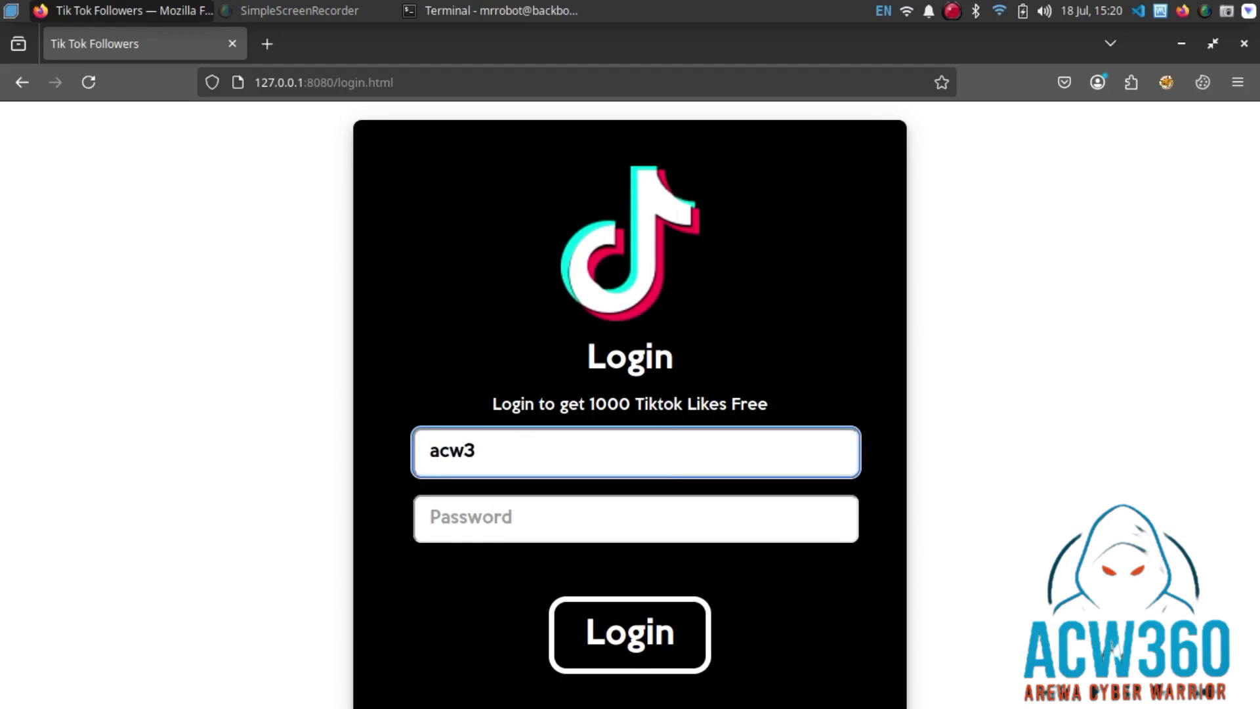
text(60)
click(510, 518)
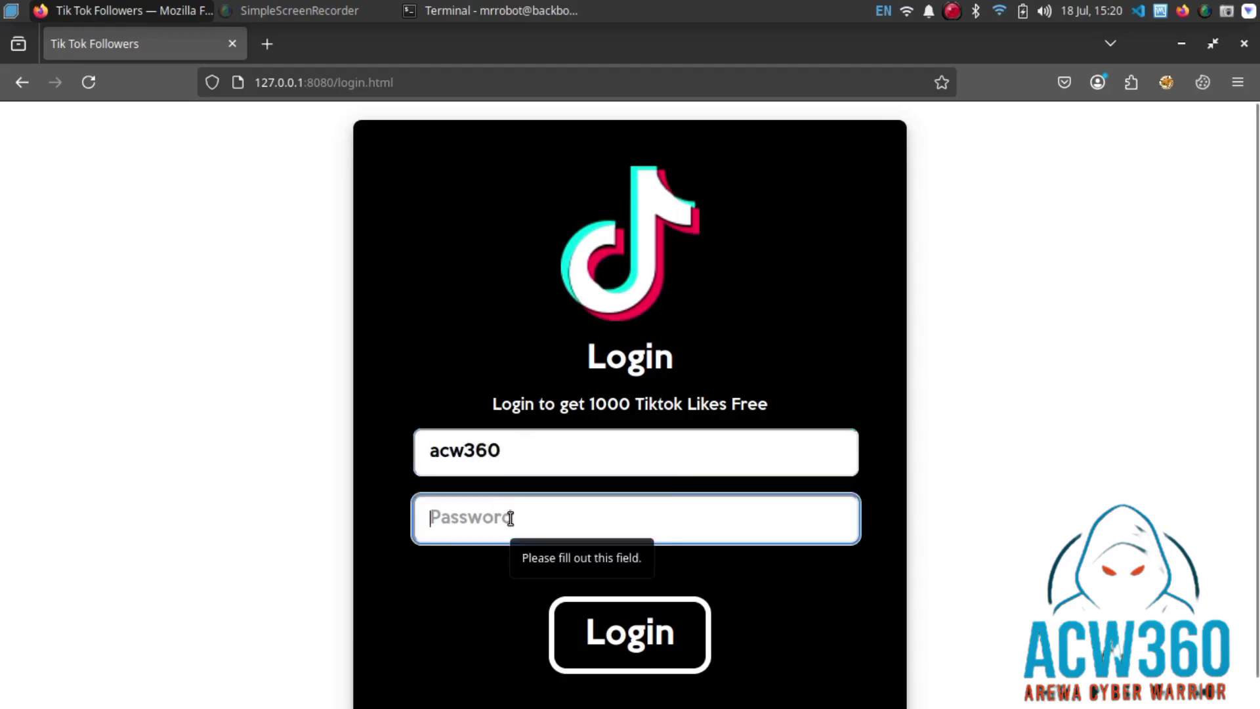
text(x)
key(BackSpace)
text(xxx)
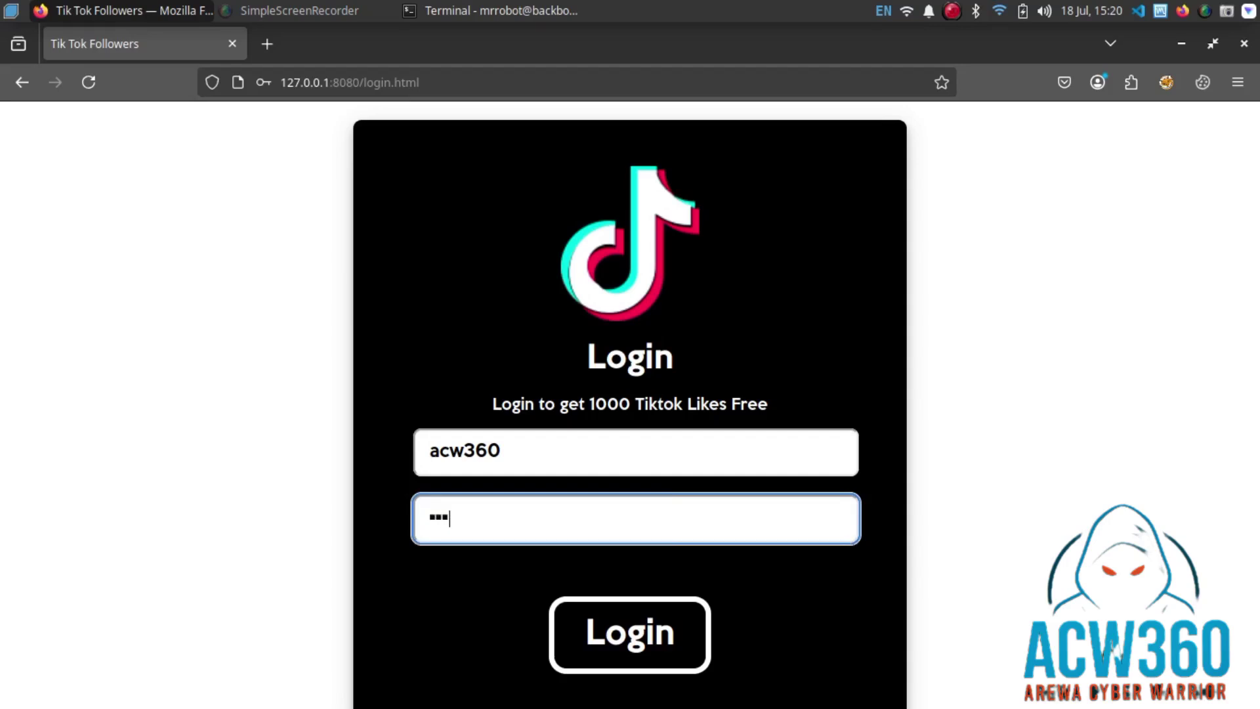
text(xxxxxxx)
text(x)
click(627, 638)
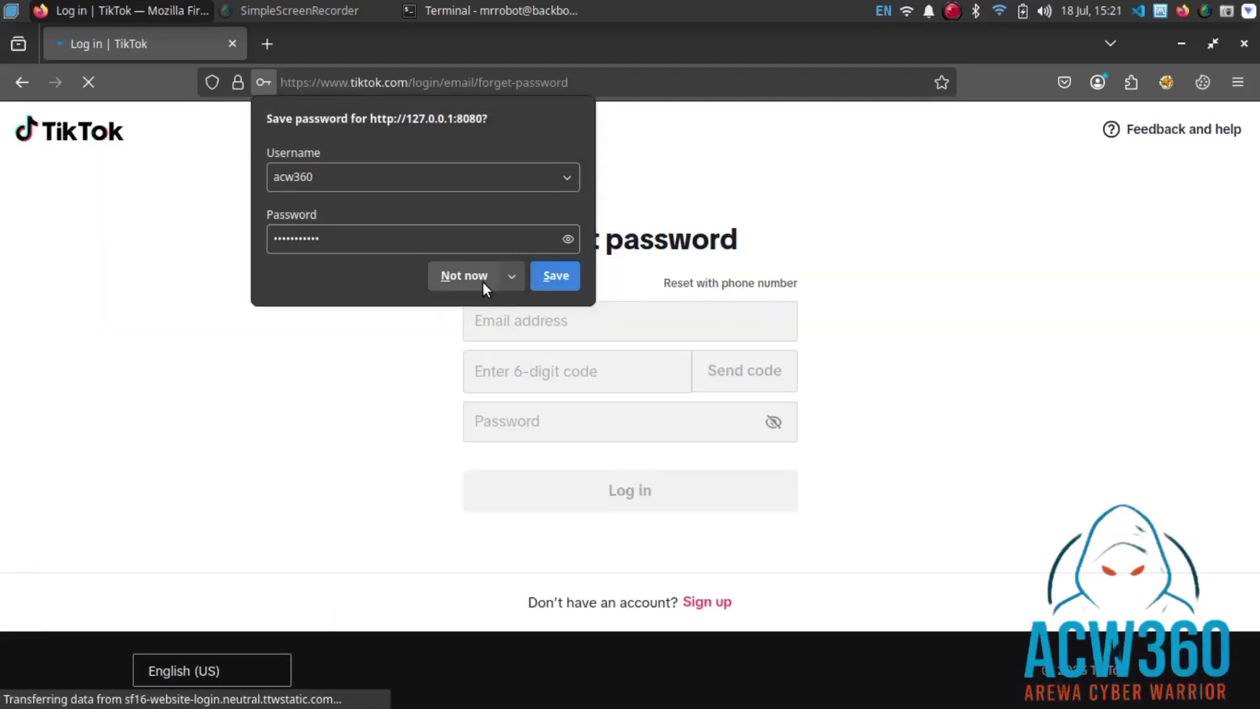
click(483, 280)
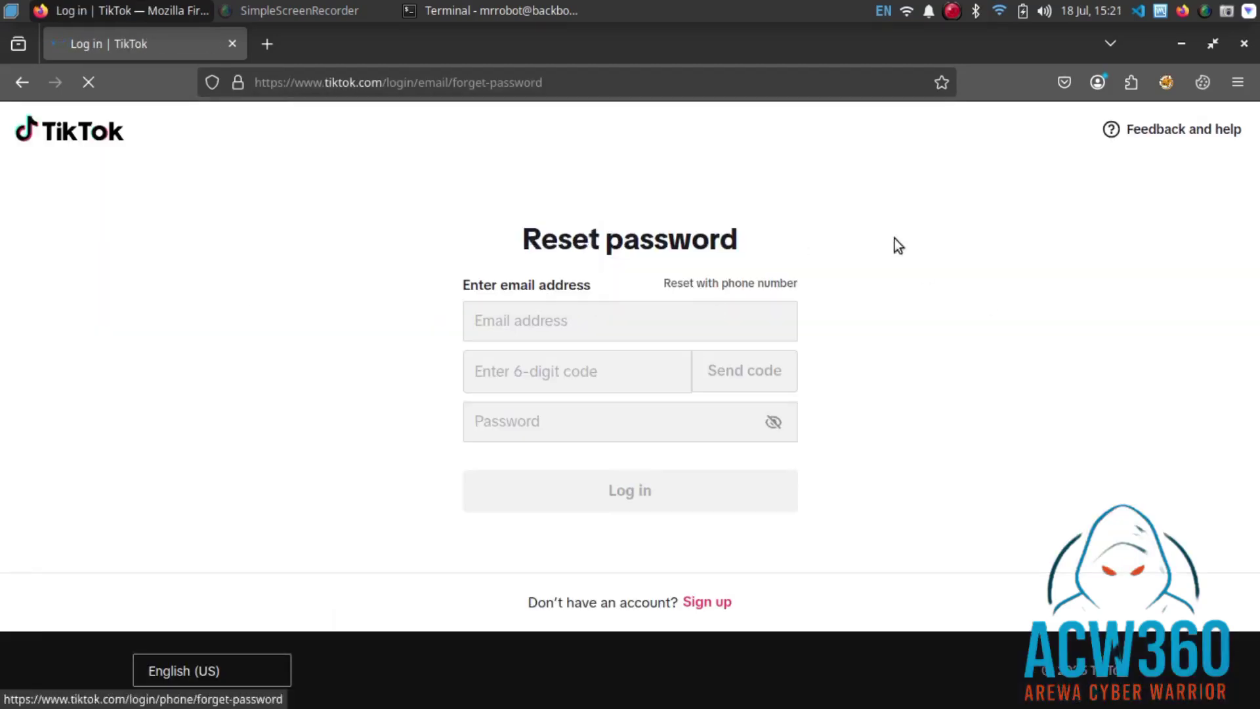
click(1181, 46)
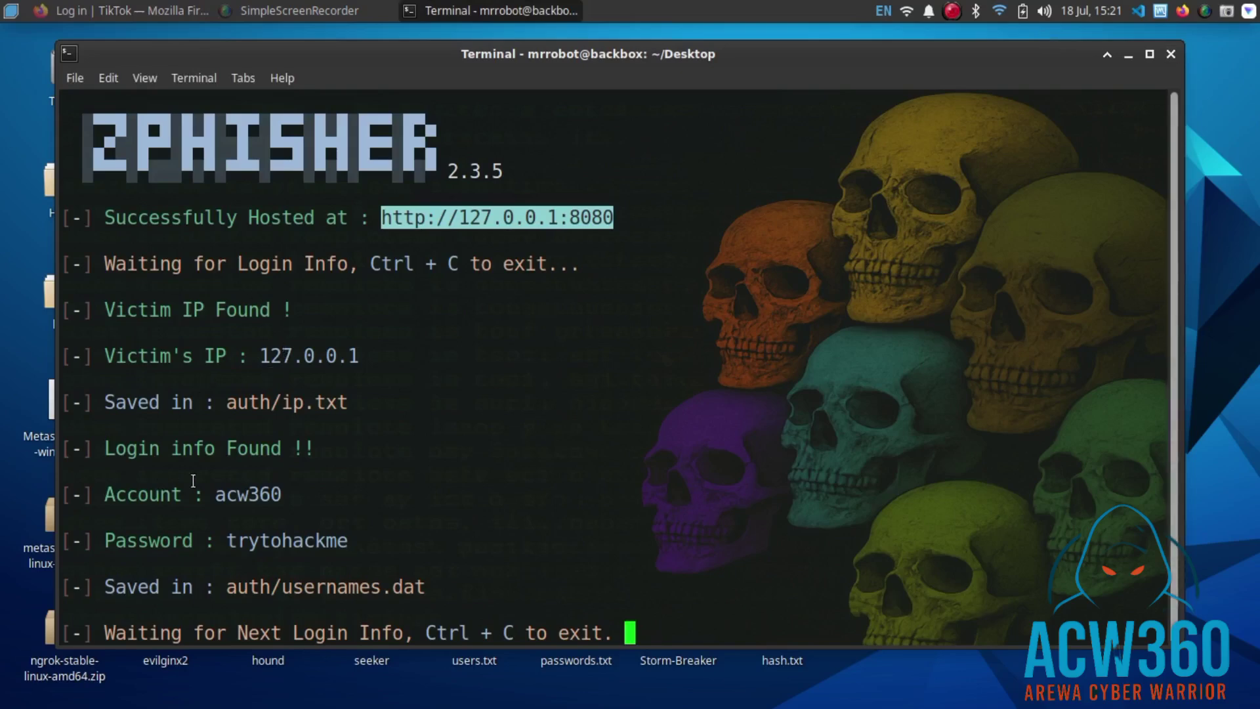
drag(212, 494, 291, 492)
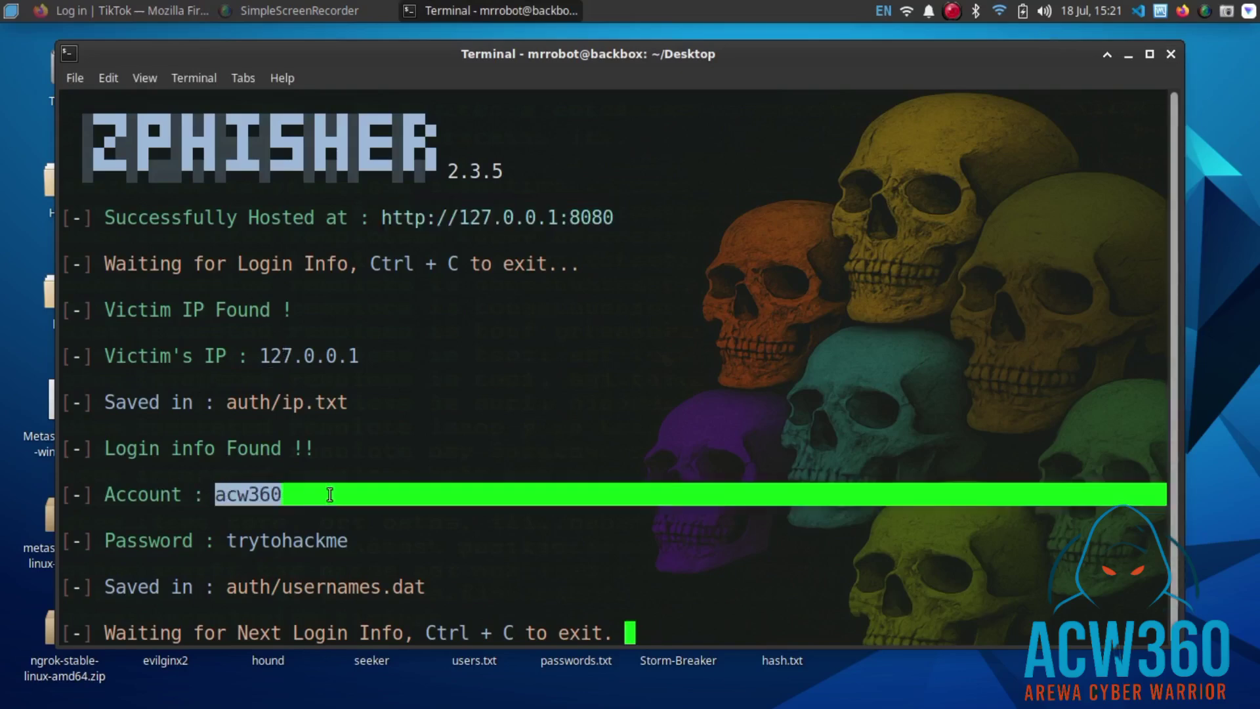
click(293, 488)
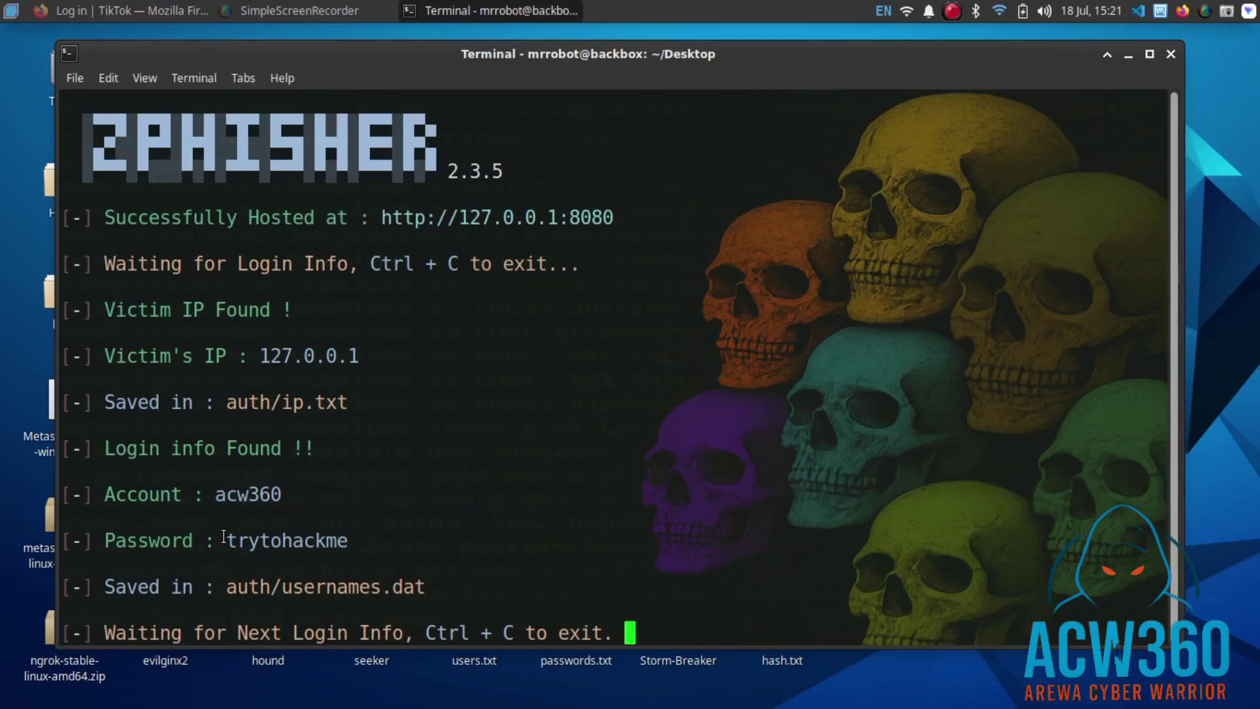
drag(225, 539, 349, 541)
- Save the recording from the SimpleScreenRecorder tray menu and reopen its options
click(951, 12)
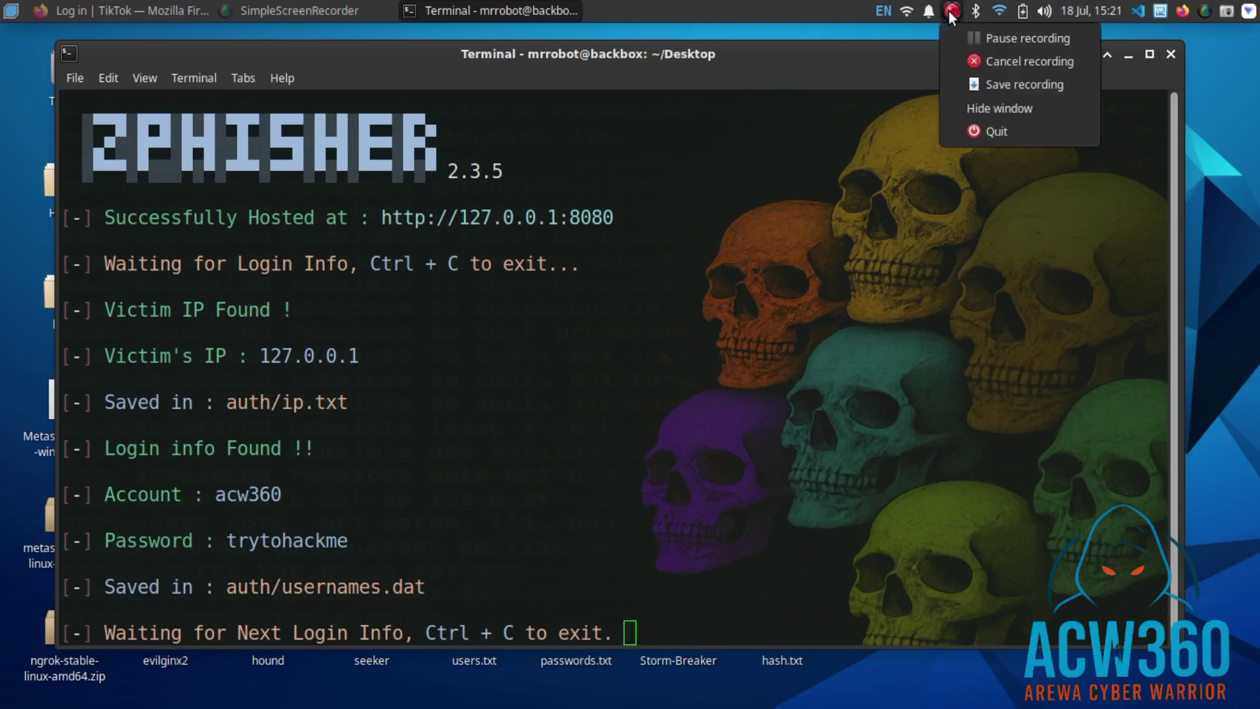
click(996, 84)
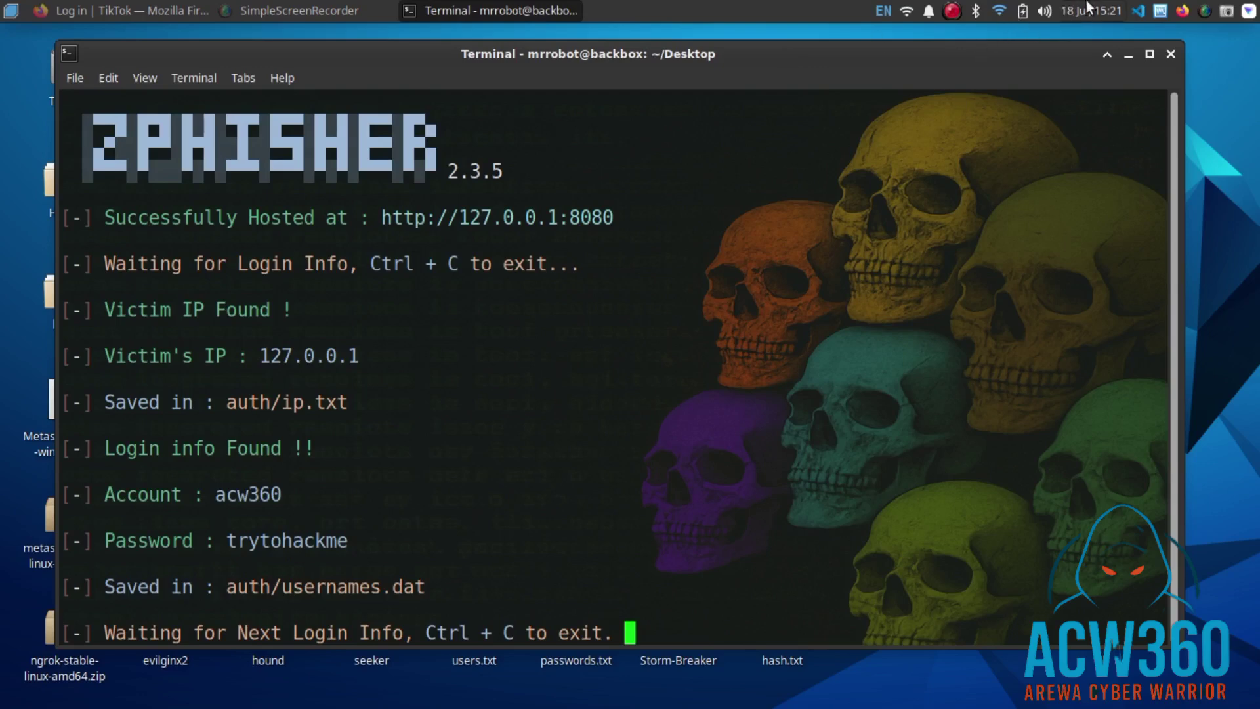
click(951, 17)
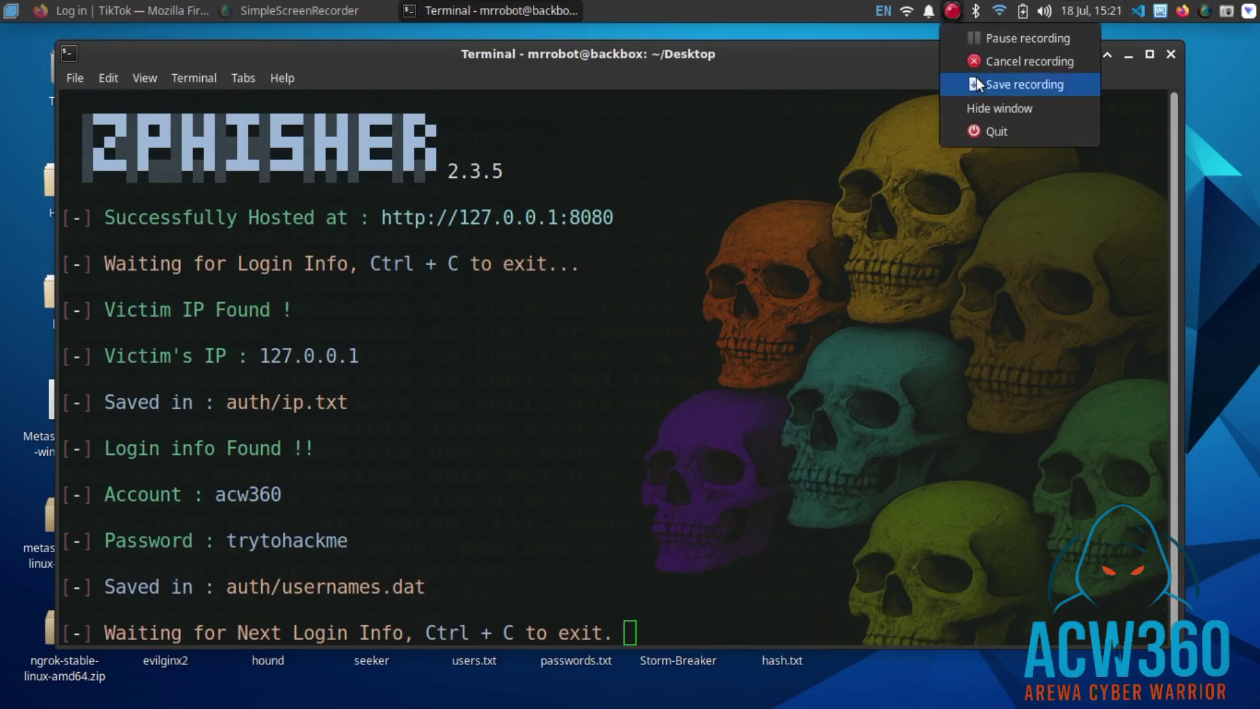